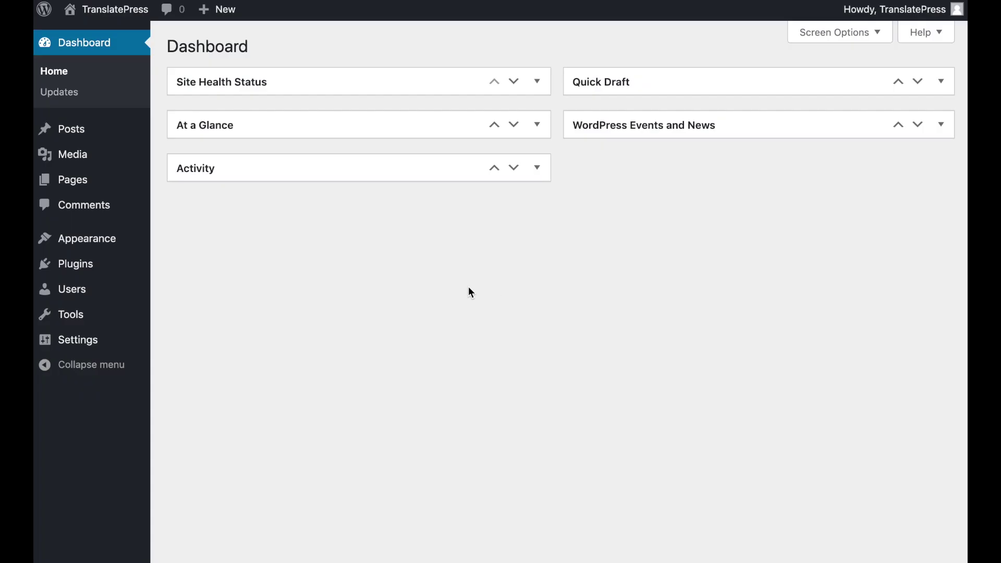
Search the plugin directory for 'translatepress', then install and activate TranslatePress
mouse_move(139, 272)
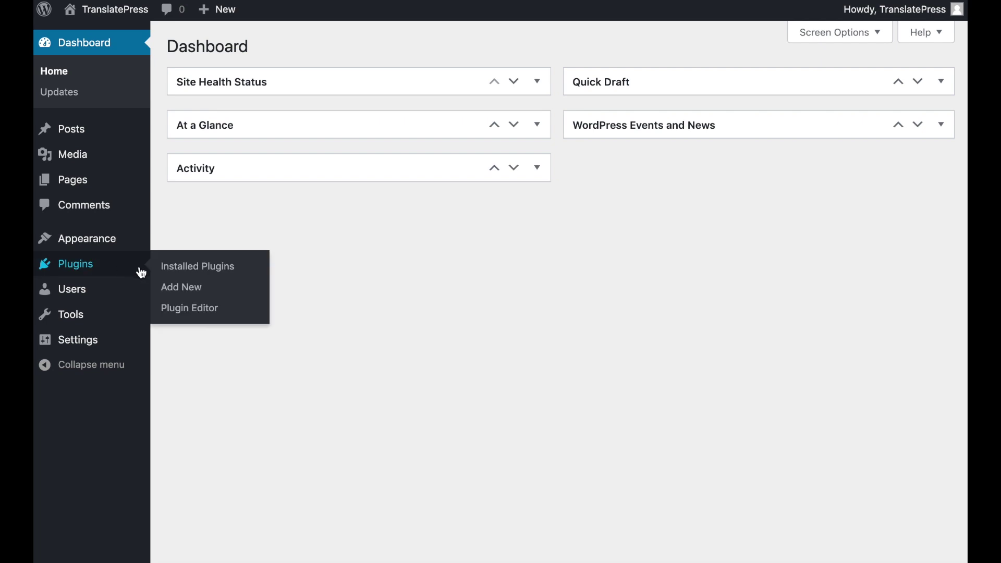
left_click(179, 289)
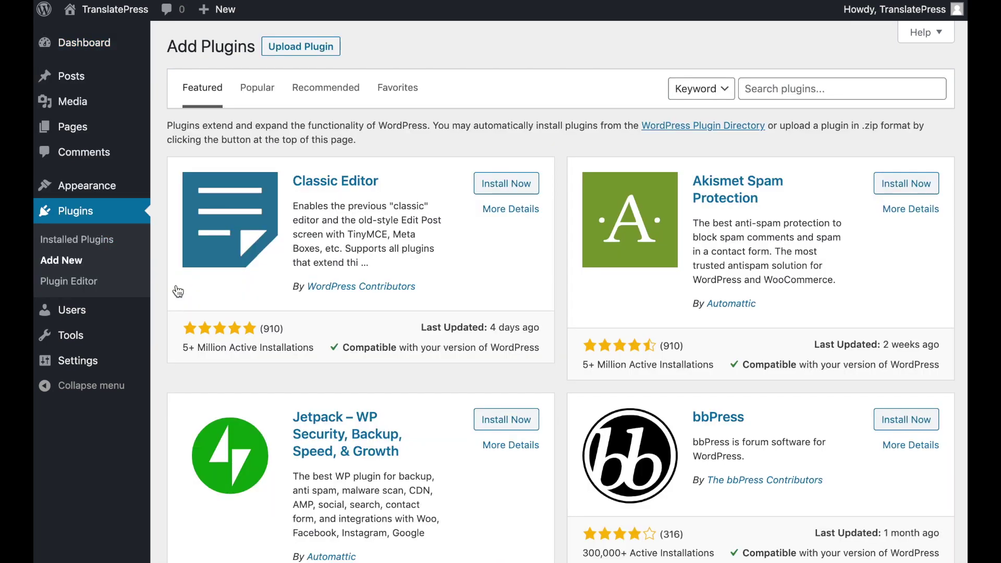
left_click(753, 89)
type("translat")
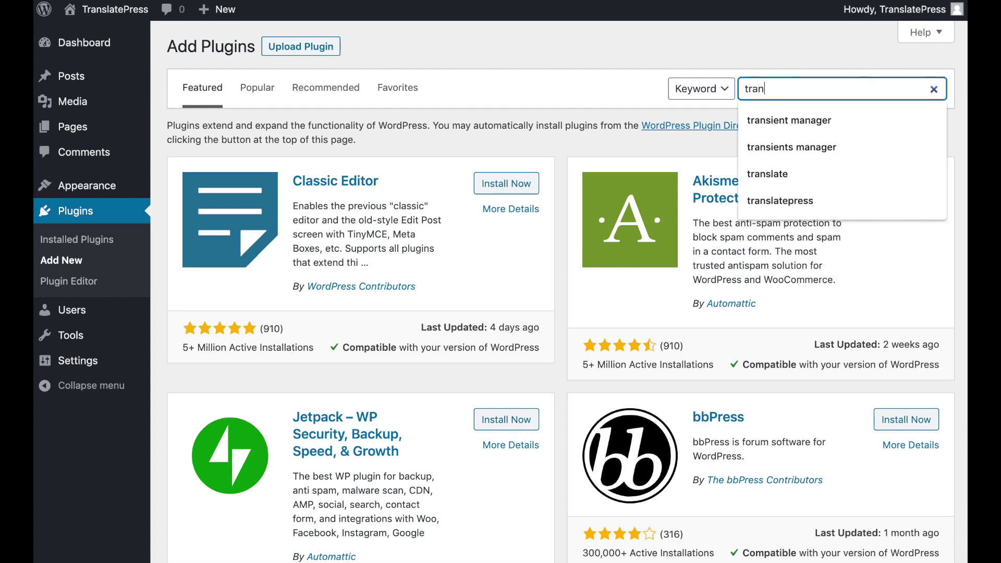
type("epress")
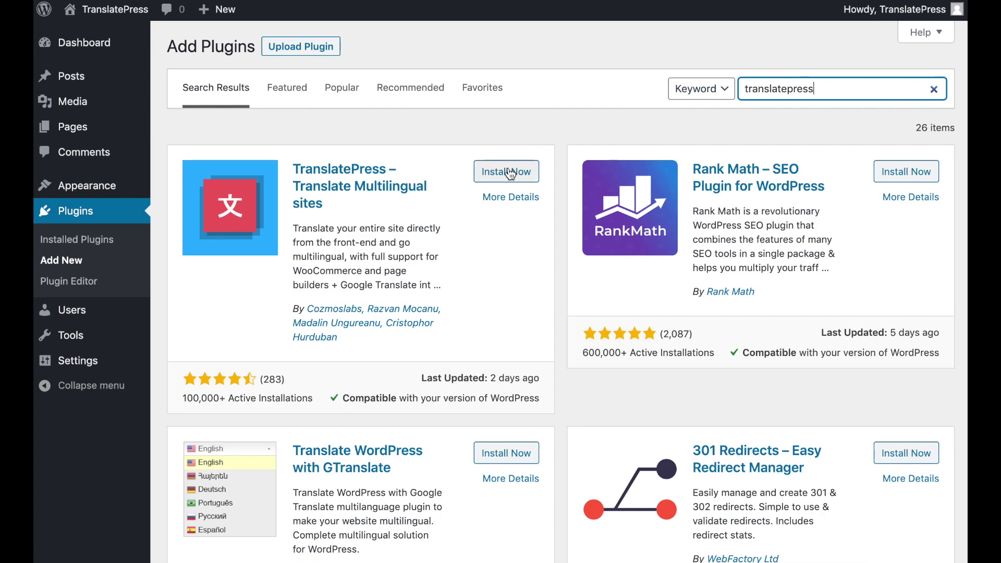
left_click(508, 178)
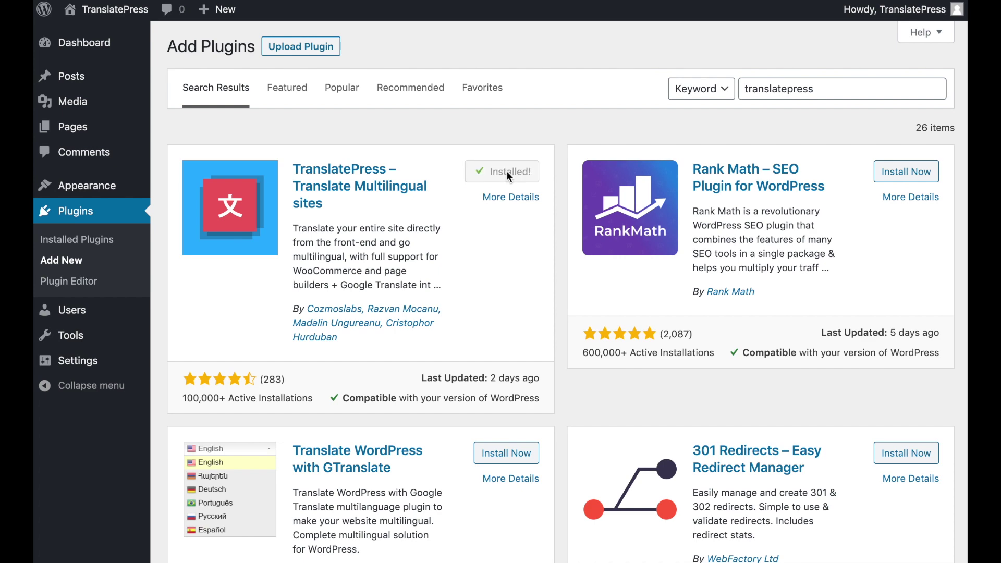
left_click(509, 178)
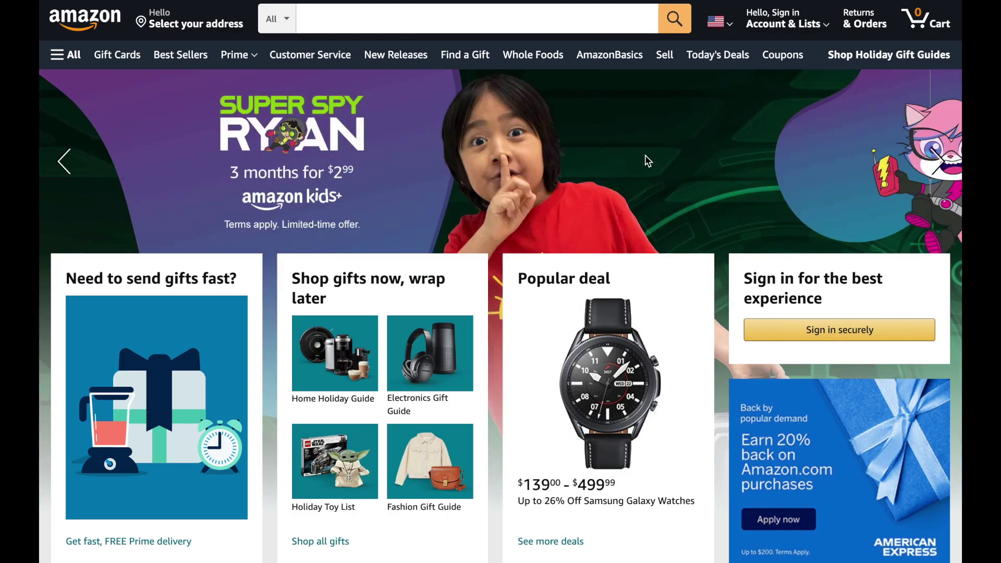
Switch Amazon to Español, dismiss the Google Translate offer, and bring up Facebook's login page
mouse_move(719, 23)
left_click(732, 88)
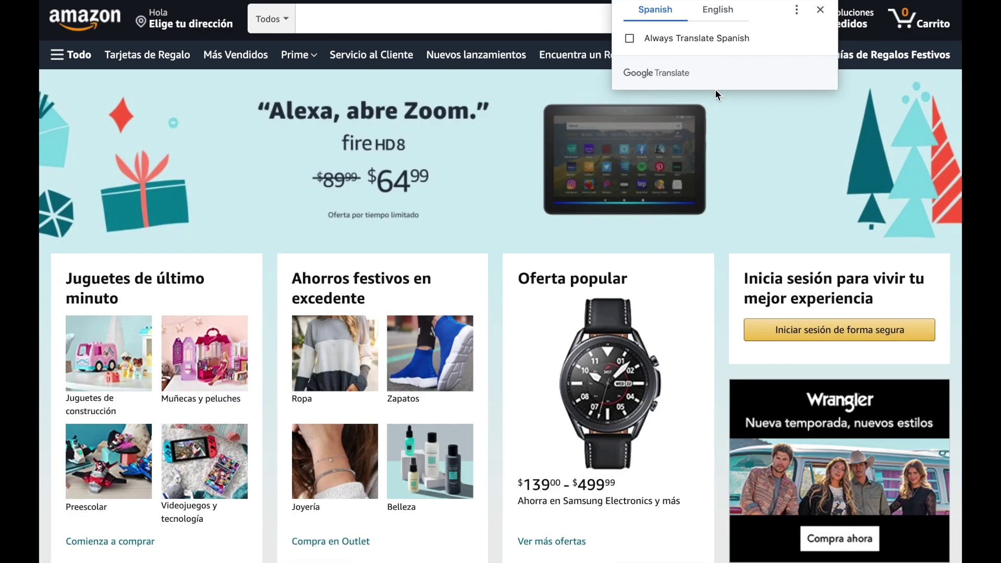
left_click(820, 9)
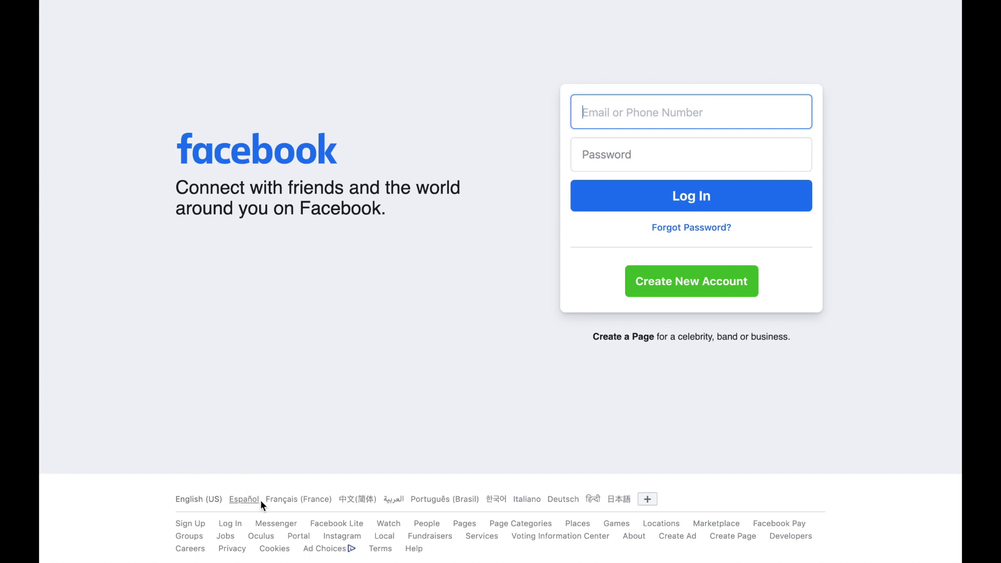
left_click(292, 499)
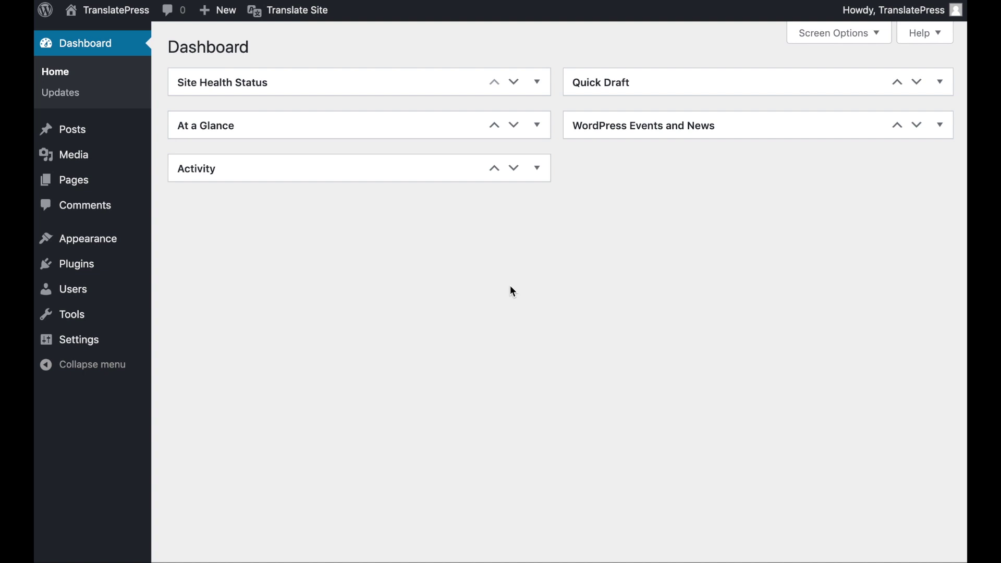
Open the TranslatePress settings and review the shortcode language switcher display styles
mouse_move(92, 341)
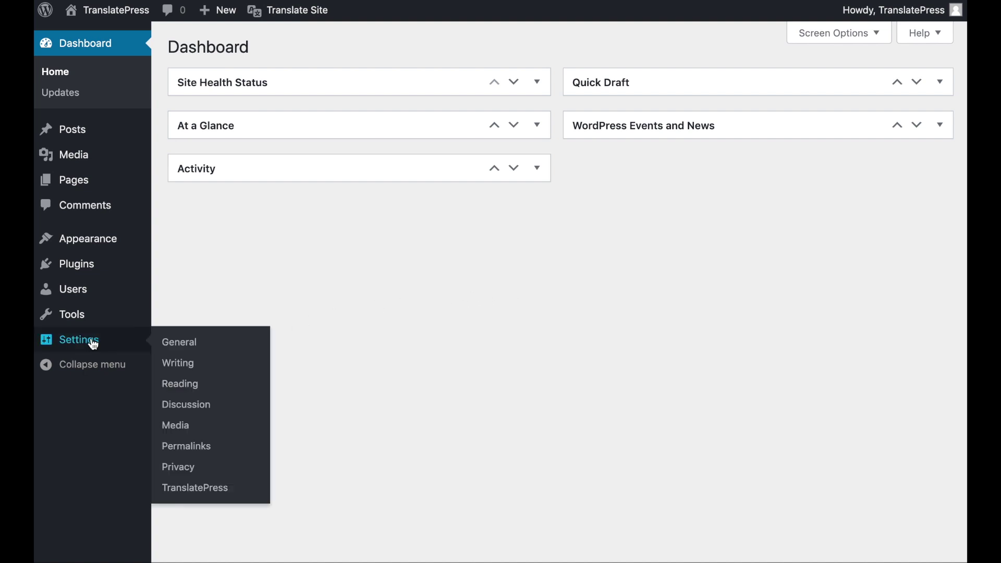
left_click(195, 489)
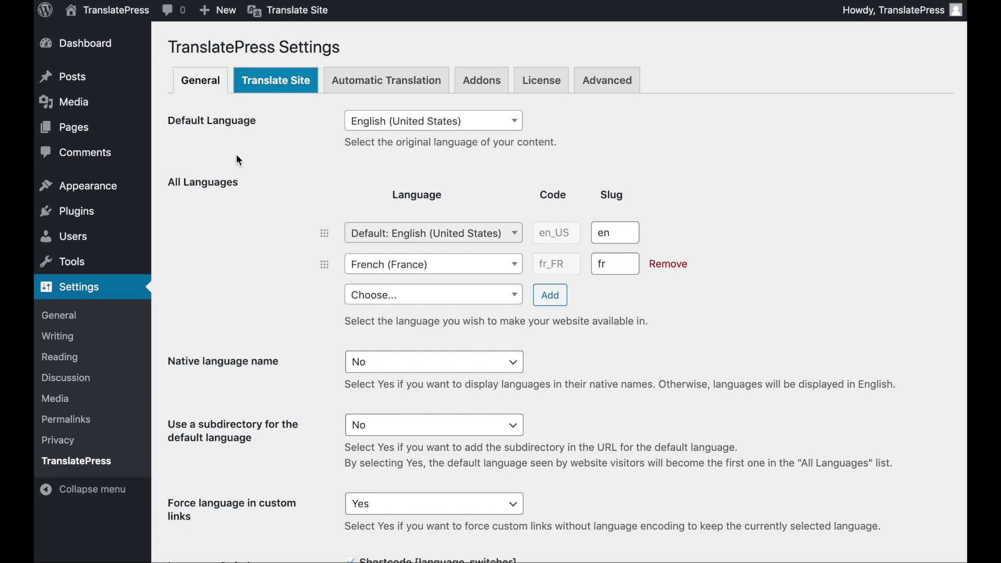
scroll(254, 254, "down", 7)
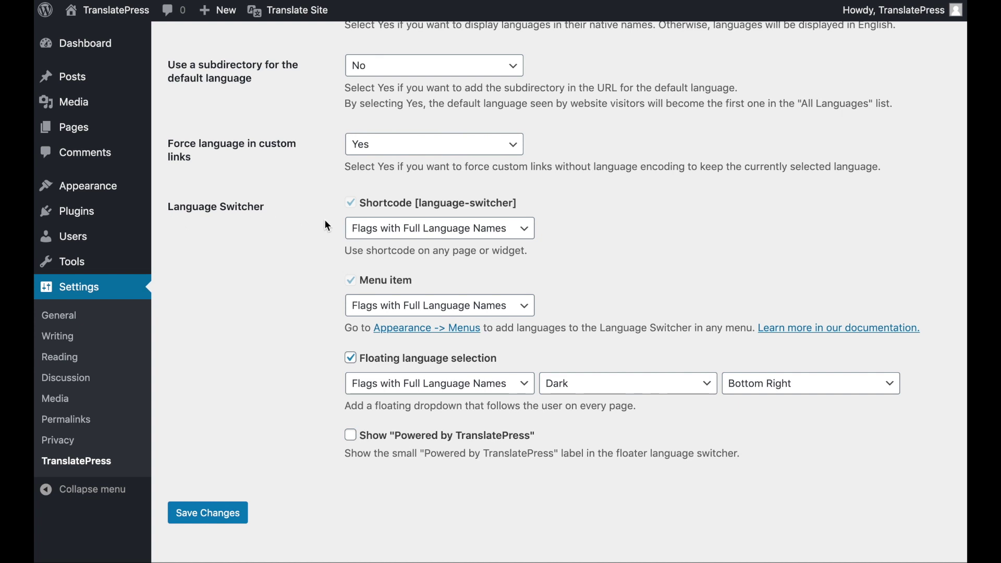
left_click(529, 235)
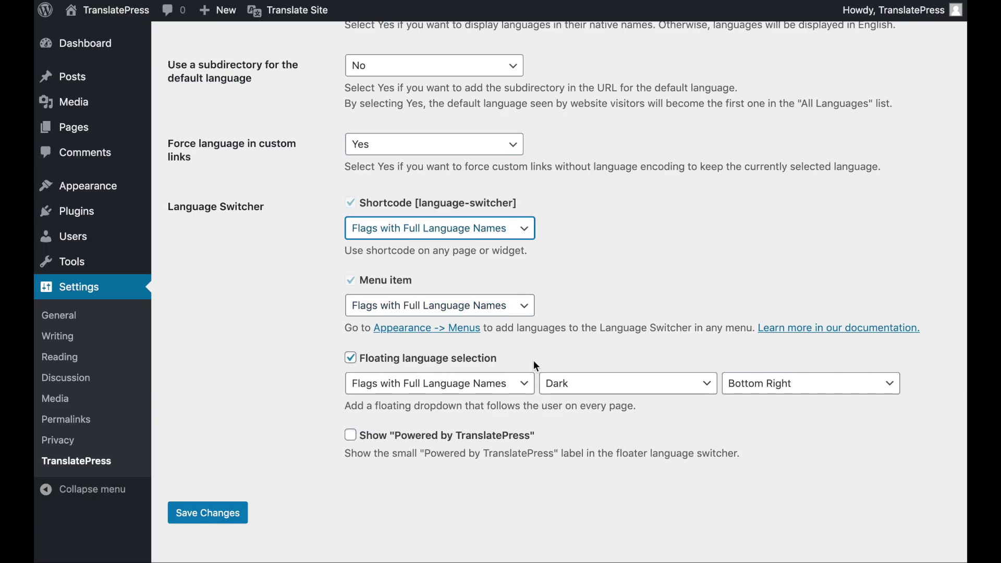
Keep the floating language selector Dark at Bottom Right and save the changes
left_click(707, 385)
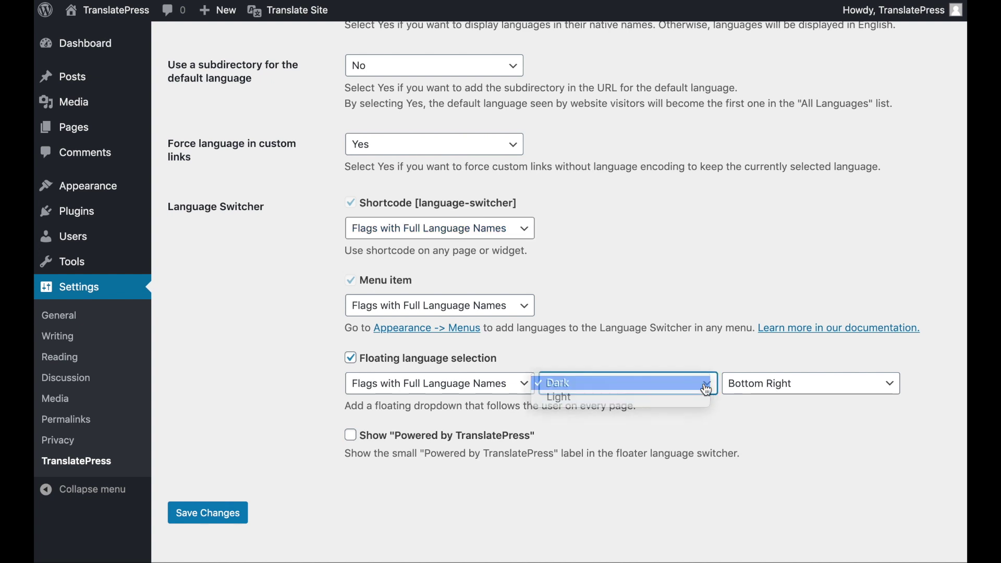
left_click(706, 388)
left_click(886, 390)
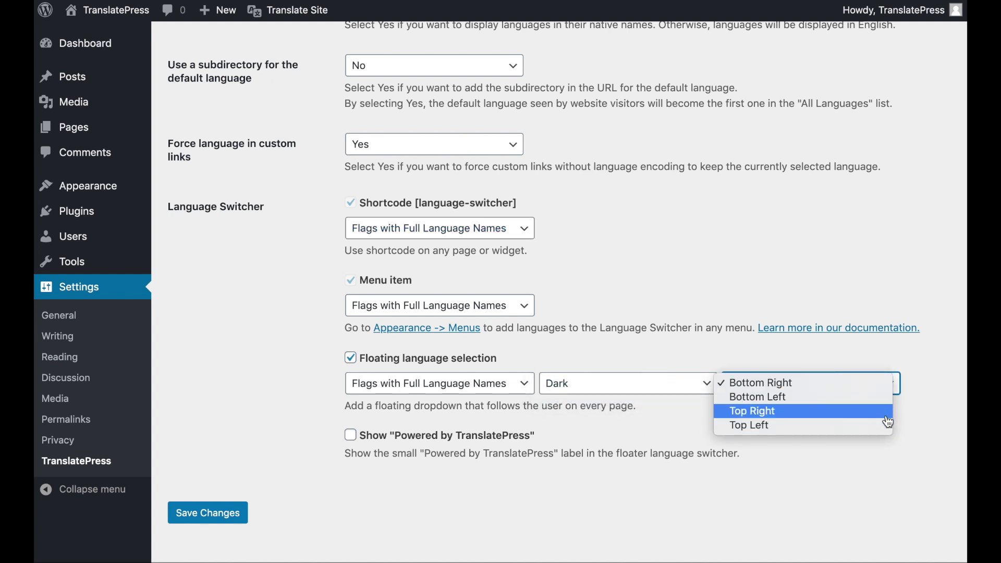
left_click(884, 385)
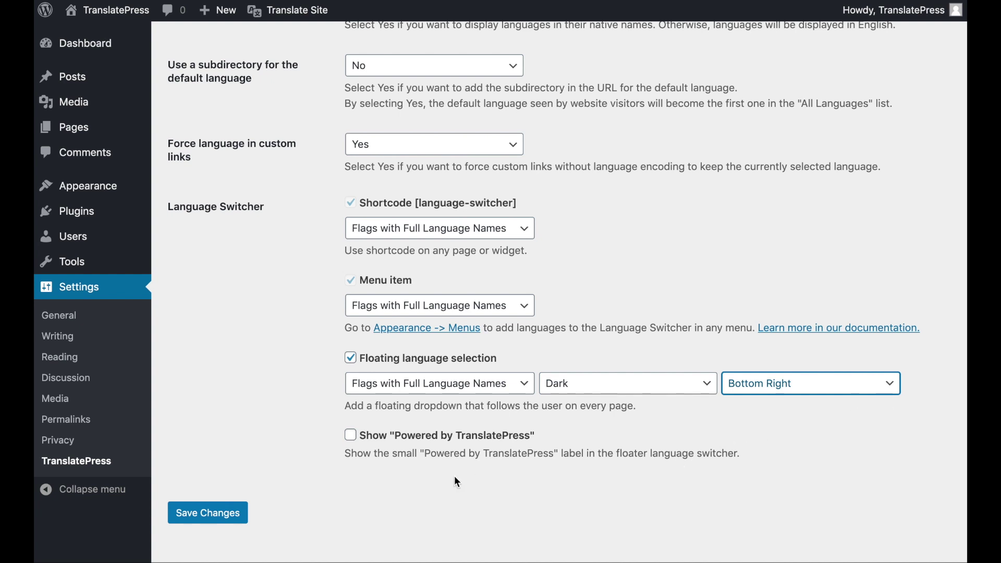
left_click(199, 520)
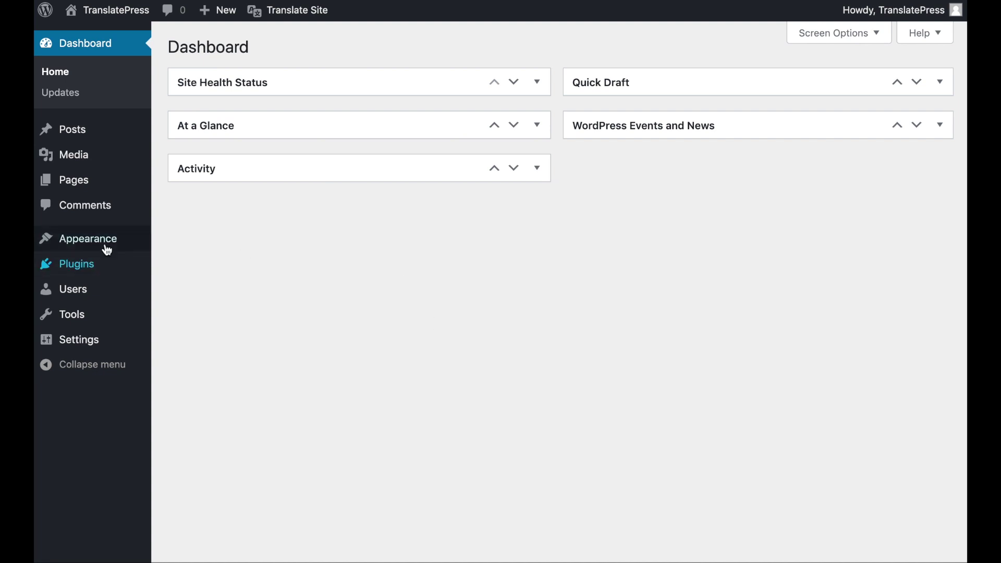
Add a Footer Text widget titled 'Language' containing [language-switcher] and save it
mouse_move(104, 239)
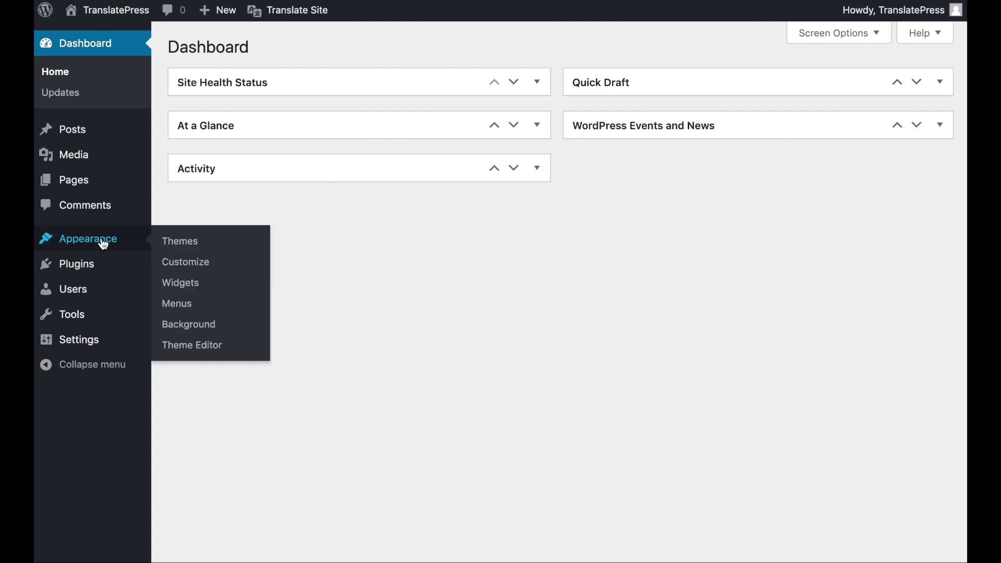
left_click(182, 289)
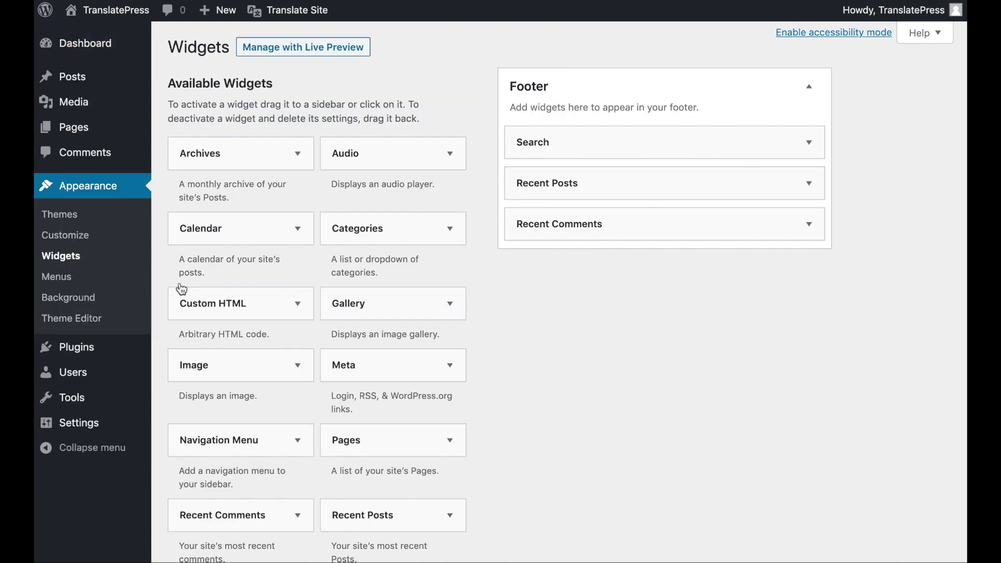
scroll(417, 306, "down", 4)
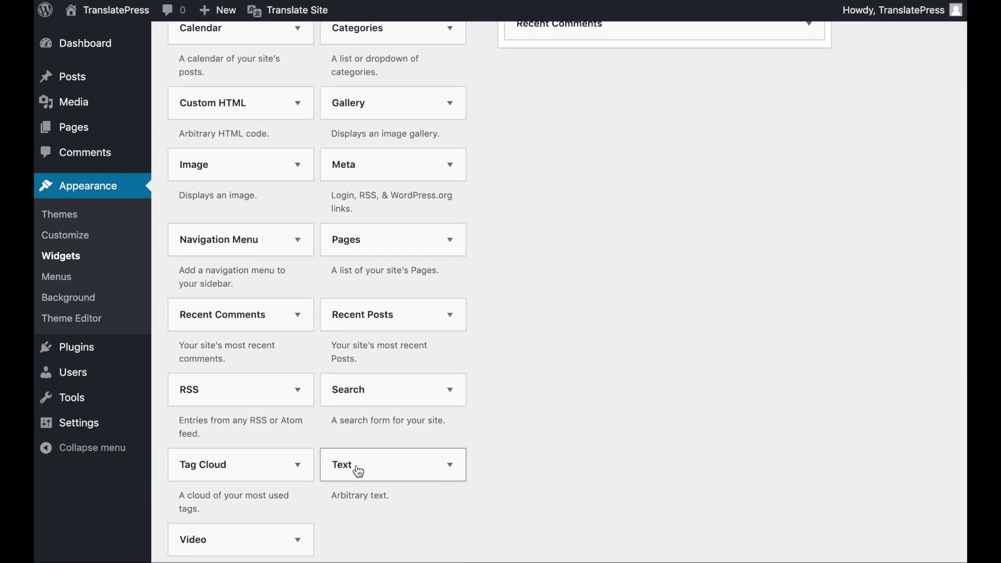
scroll(504, 313, "up", 3)
left_click_drag(357, 469, 554, 181)
left_click(574, 233)
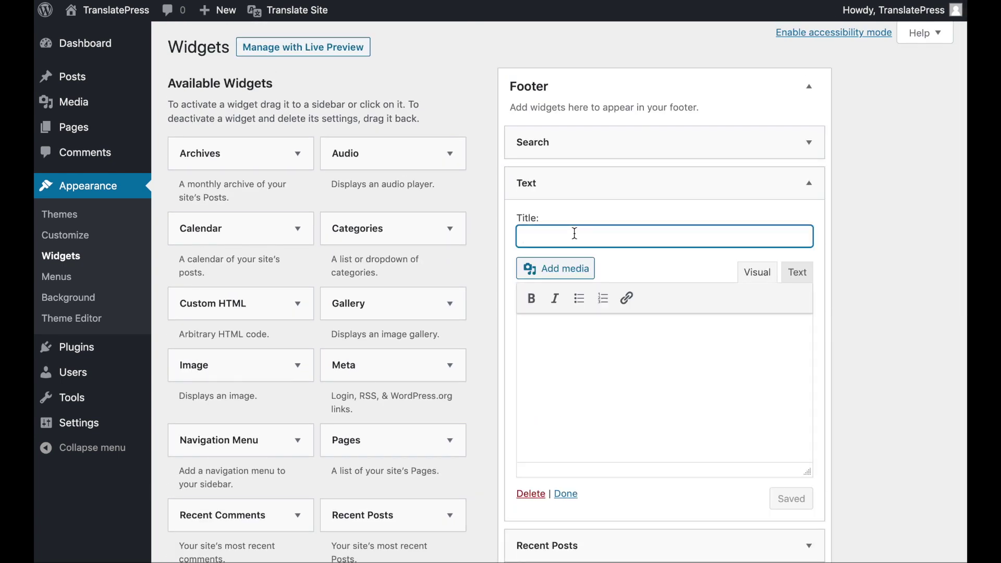
type("Language")
left_click(589, 342)
type("[language")
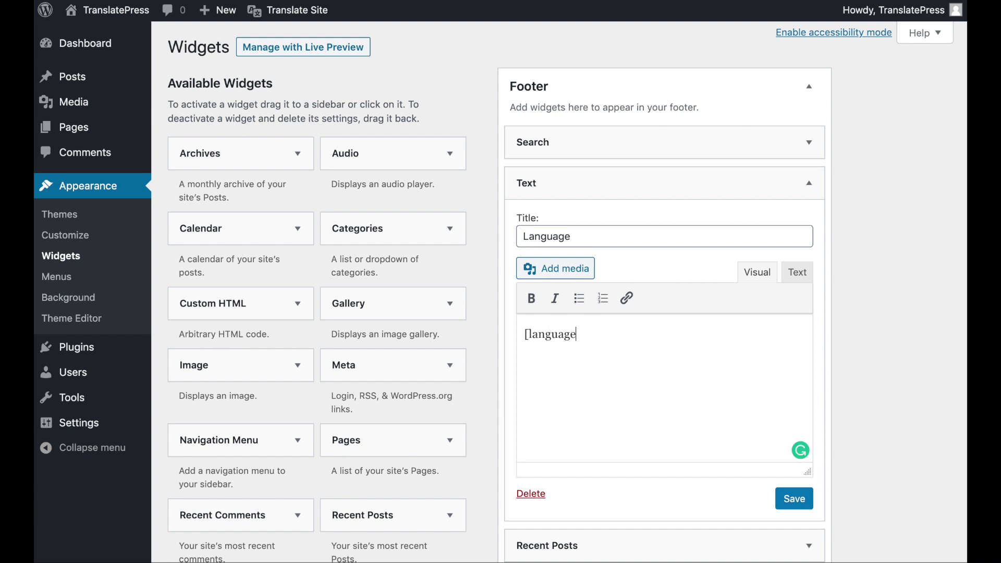
type("-switcher]")
left_click(794, 498)
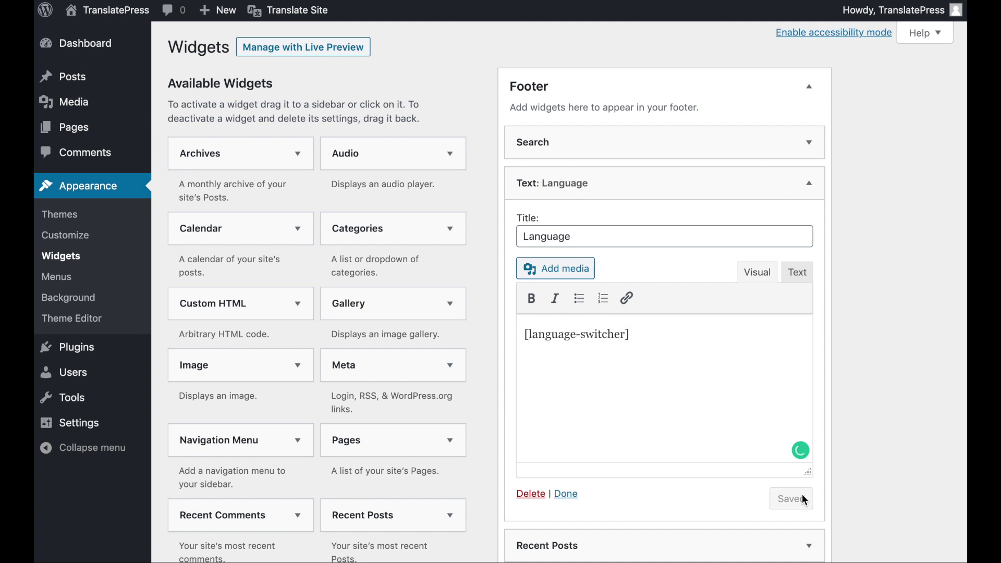
Check the live site footer's language dropdown listing the available languages
left_click(109, 9)
scroll(498, 144, "down", 10)
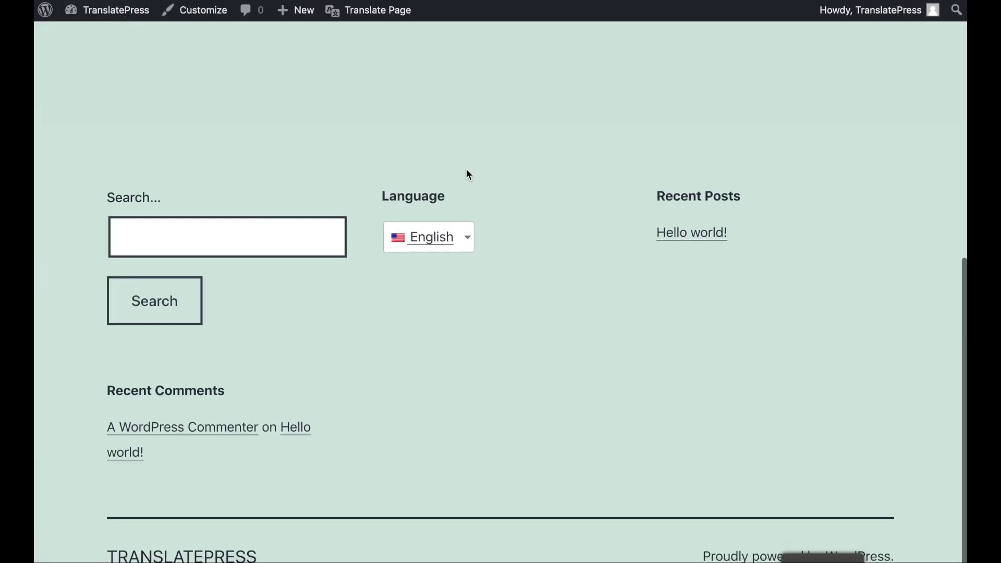
left_click_drag(382, 197, 434, 197)
left_click(471, 242)
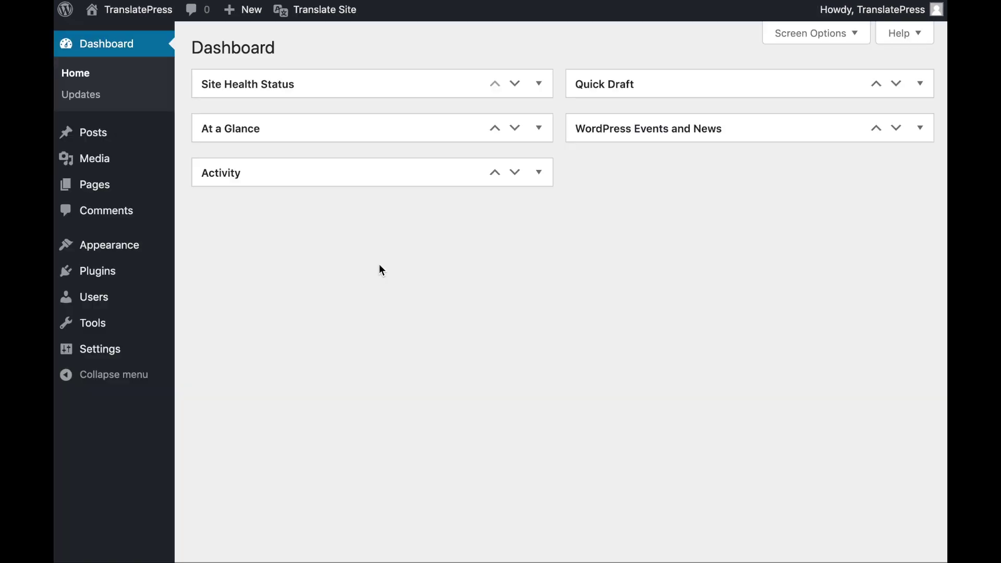
Add all three Language Switcher items to the Main Menu
mouse_move(158, 250)
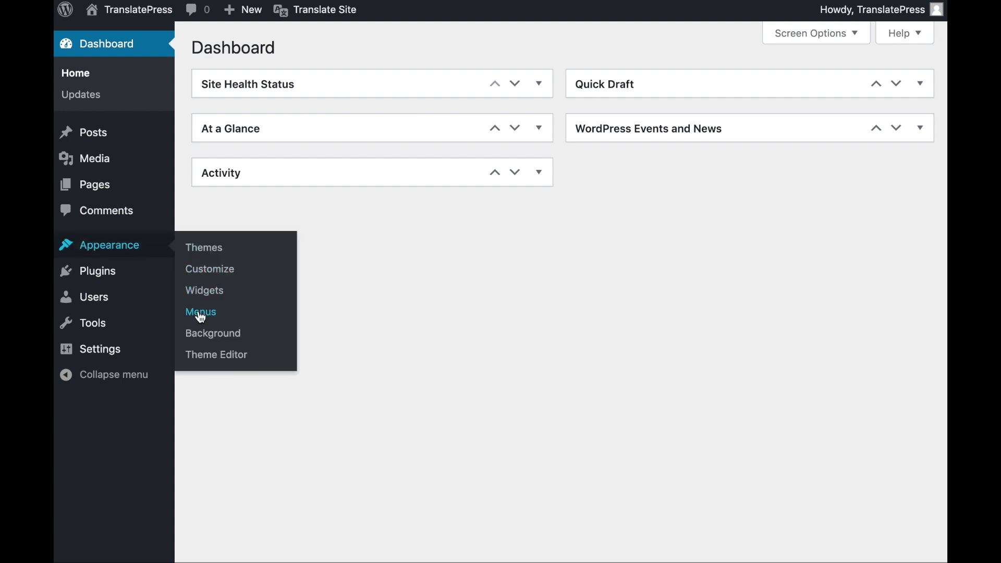
left_click(201, 313)
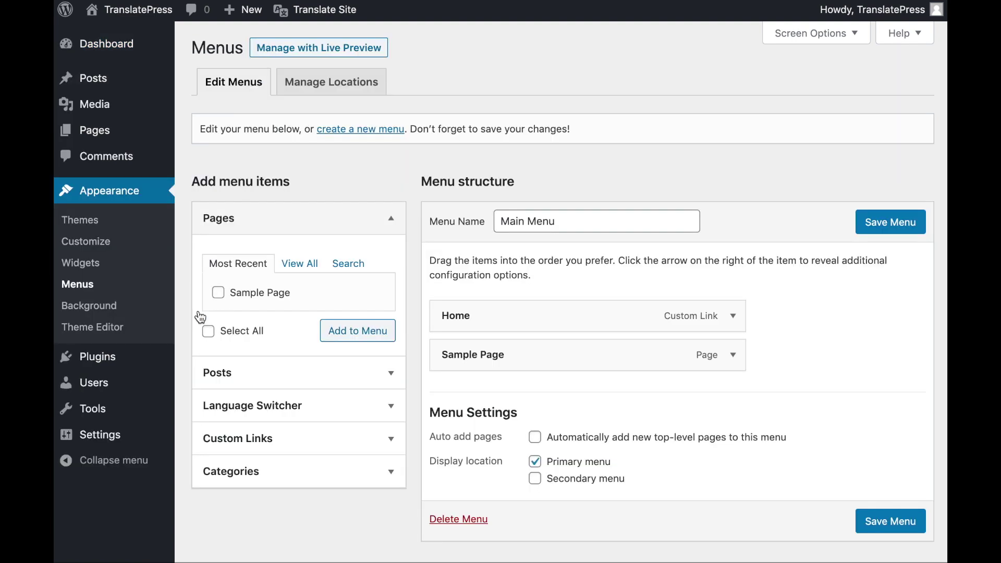
left_click(393, 406)
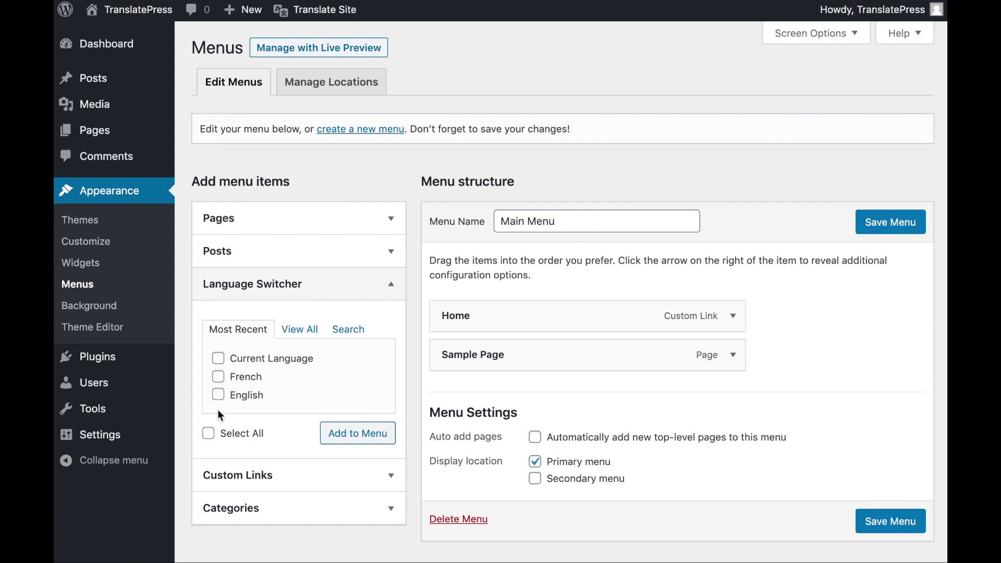
left_click(210, 438)
left_click(342, 441)
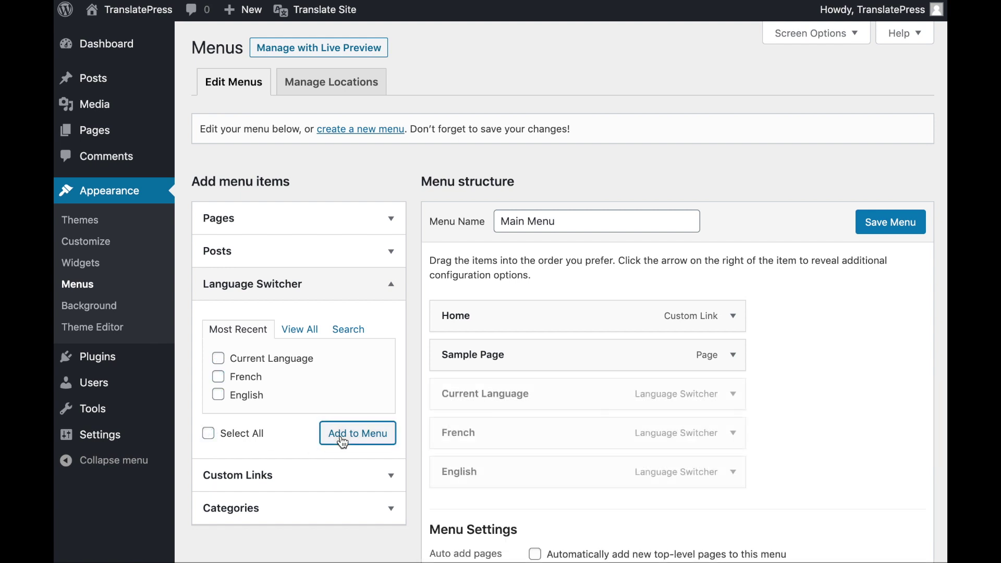
Nest English under Current Language, save the Main Menu and view the live site
left_click_drag(465, 471, 516, 464)
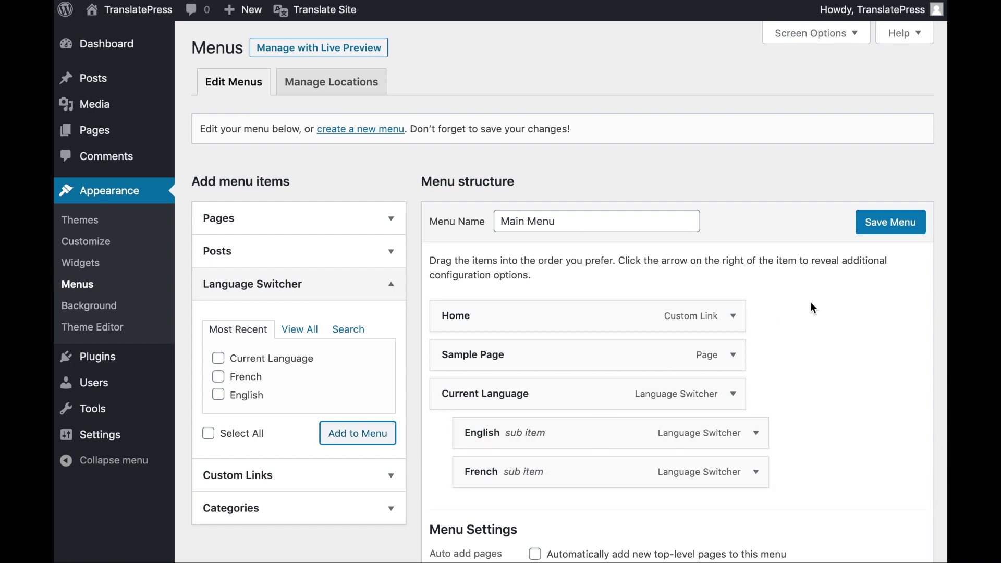
left_click(892, 223)
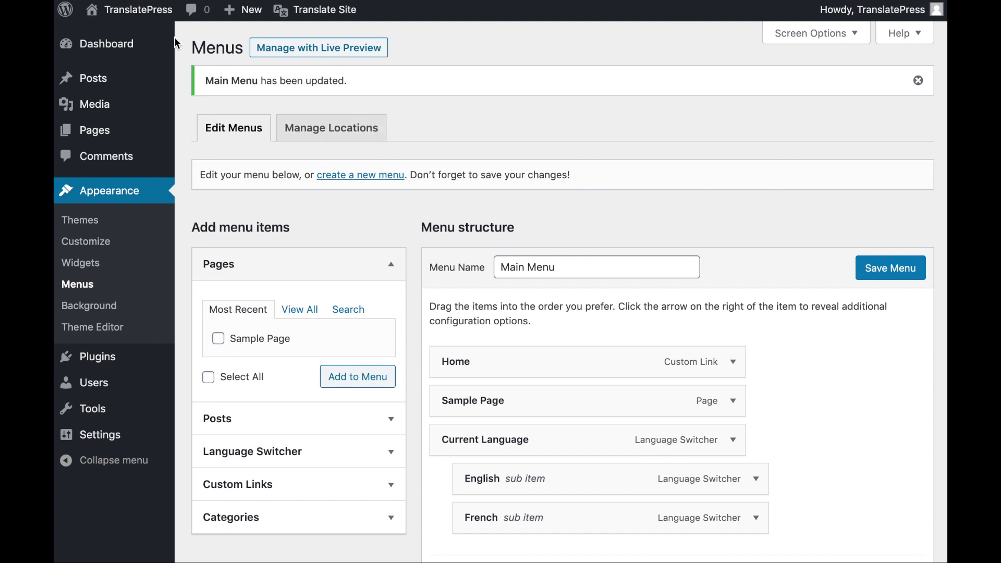
left_click(152, 19)
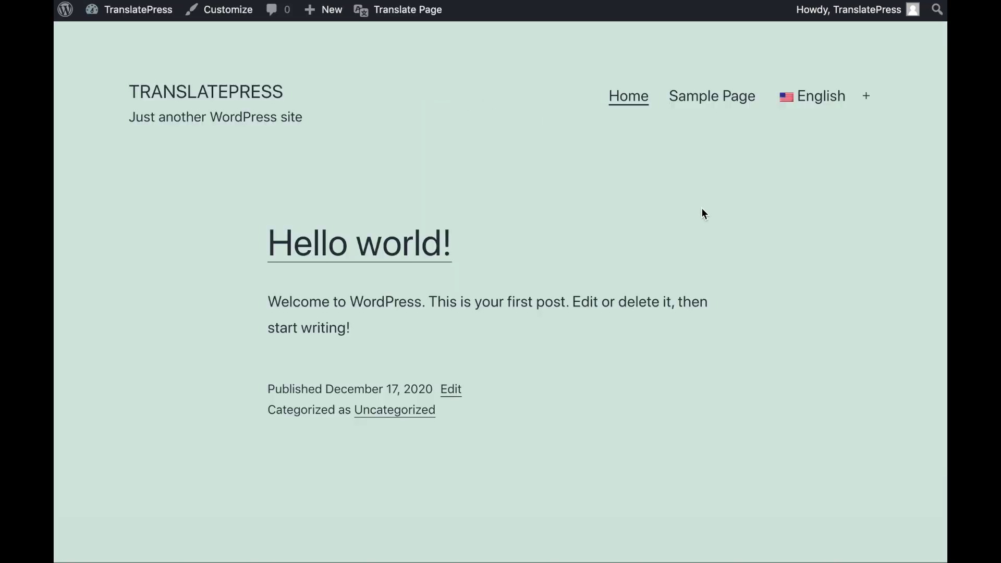
Preview the Language menu item and the bottom-right floating English selector offering French
mouse_move(822, 107)
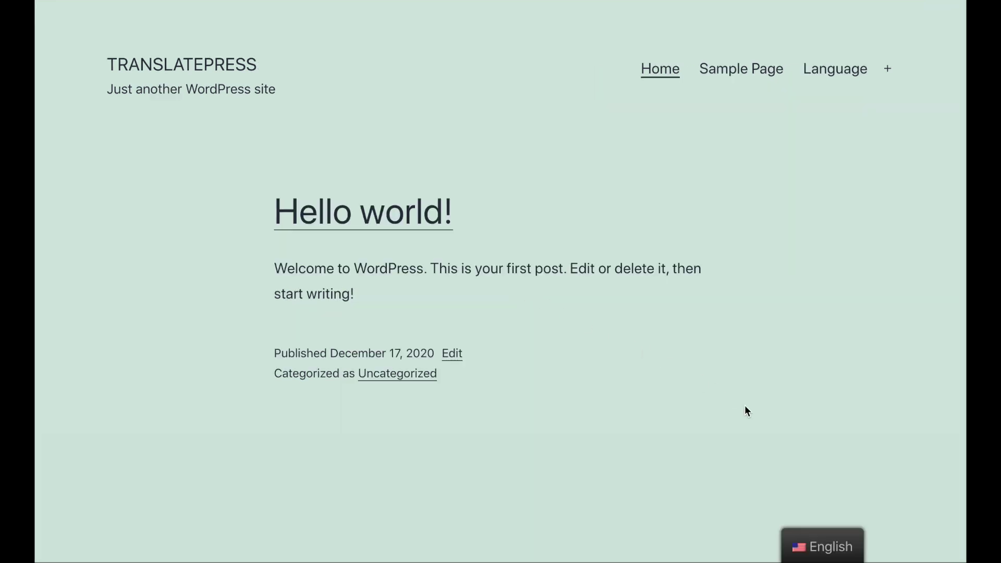
mouse_move(848, 545)
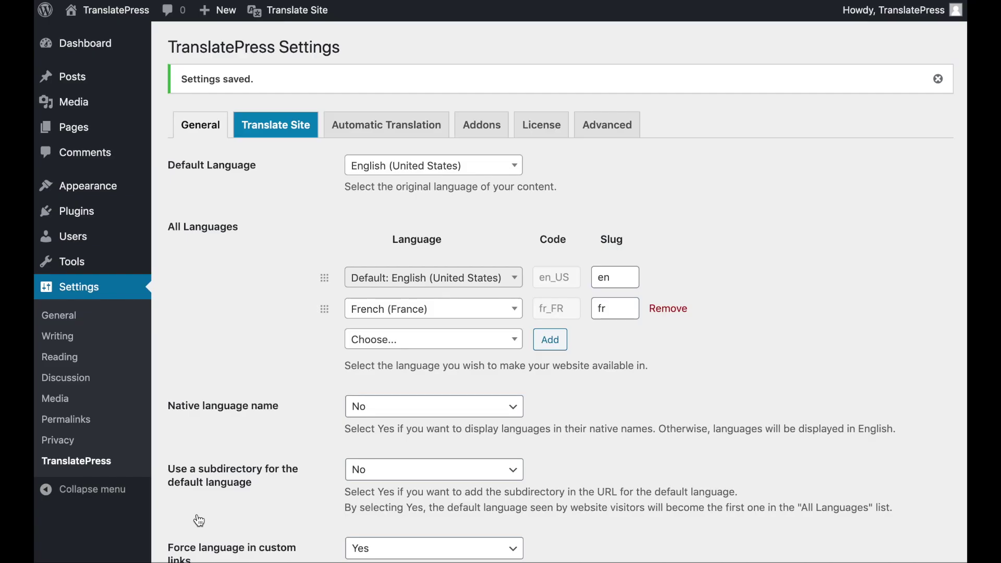
scroll(199, 521, "down", 8)
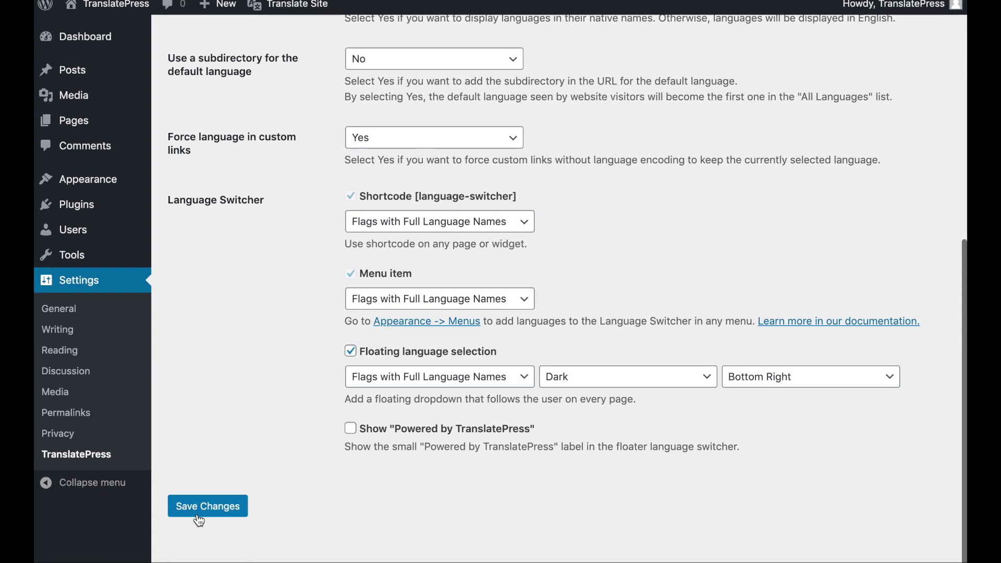
left_click(352, 360)
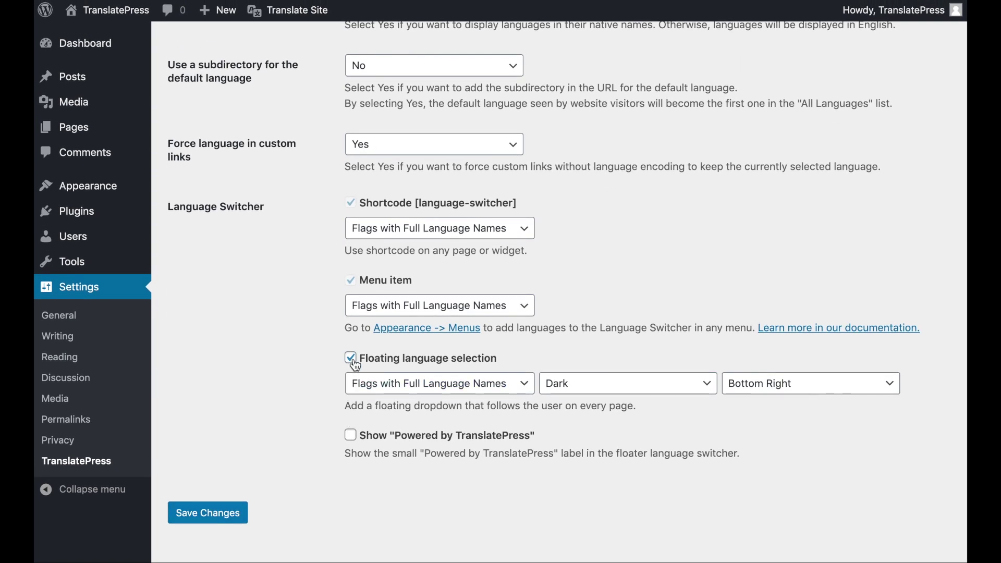
left_click(353, 361)
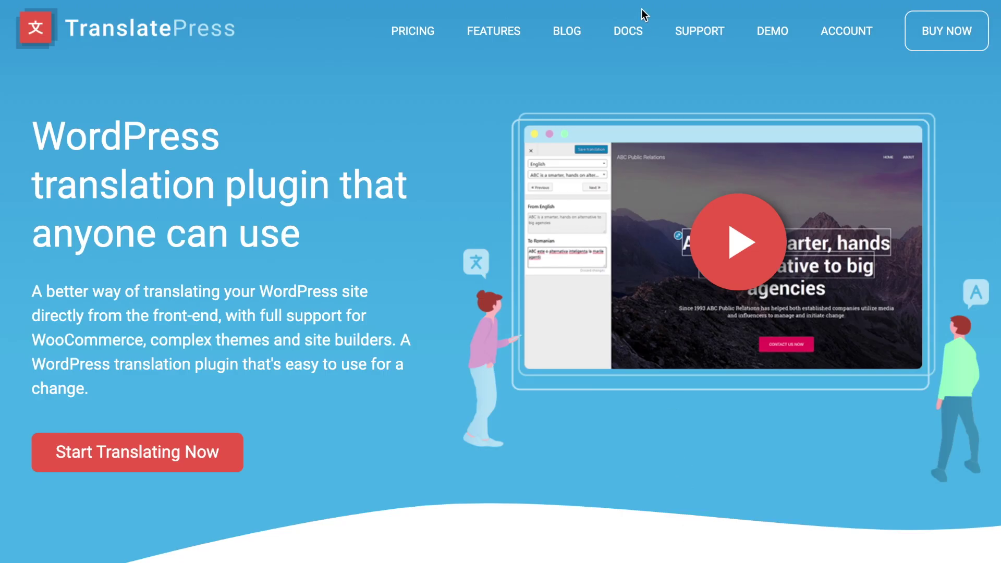
Open DOCS on translatepress.com and scroll through the documentation index
left_click(632, 32)
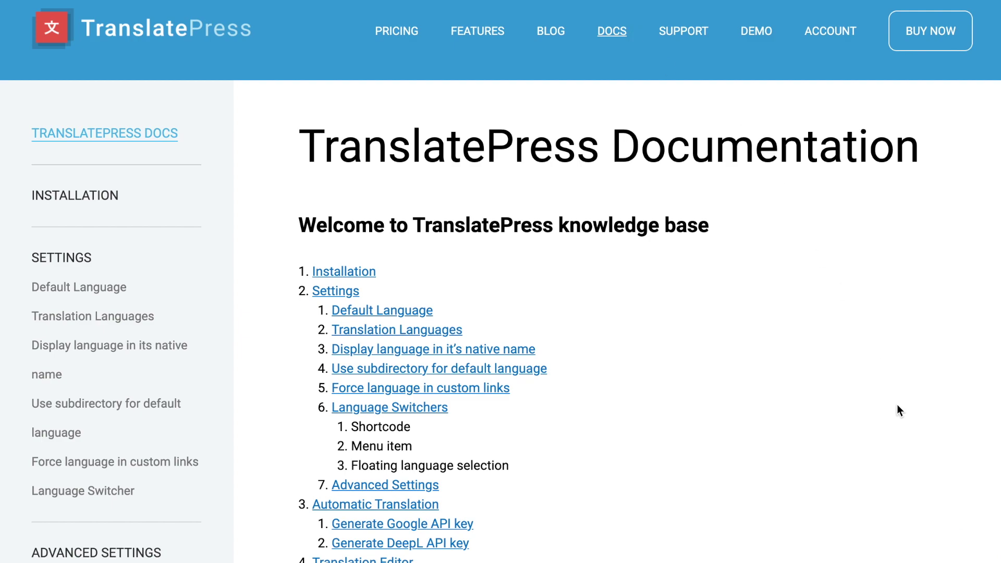
scroll(916, 445, "down", 5)
scroll(917, 446, "down", 15)
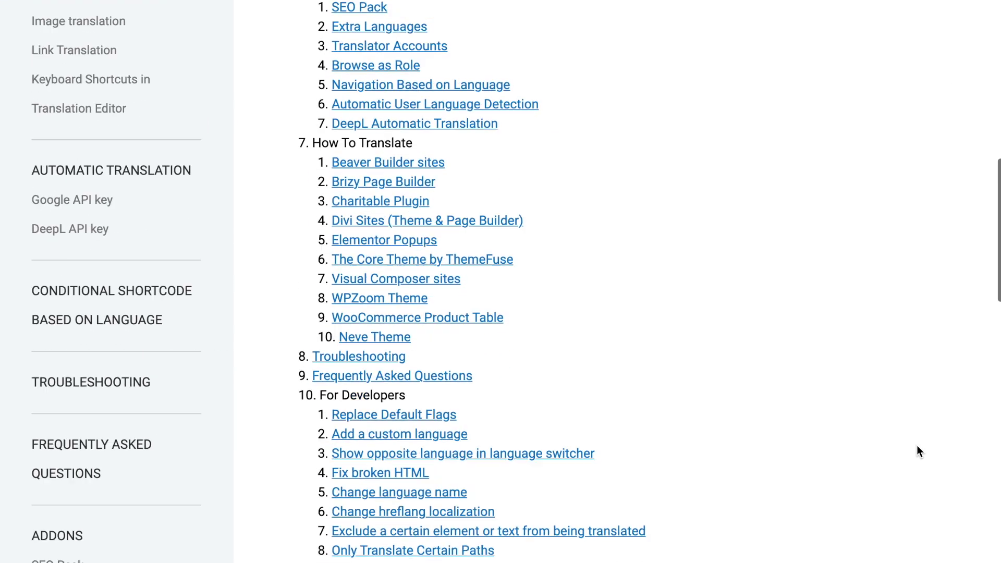
scroll(916, 446, "up", 8)
scroll(916, 446, "up", 12)
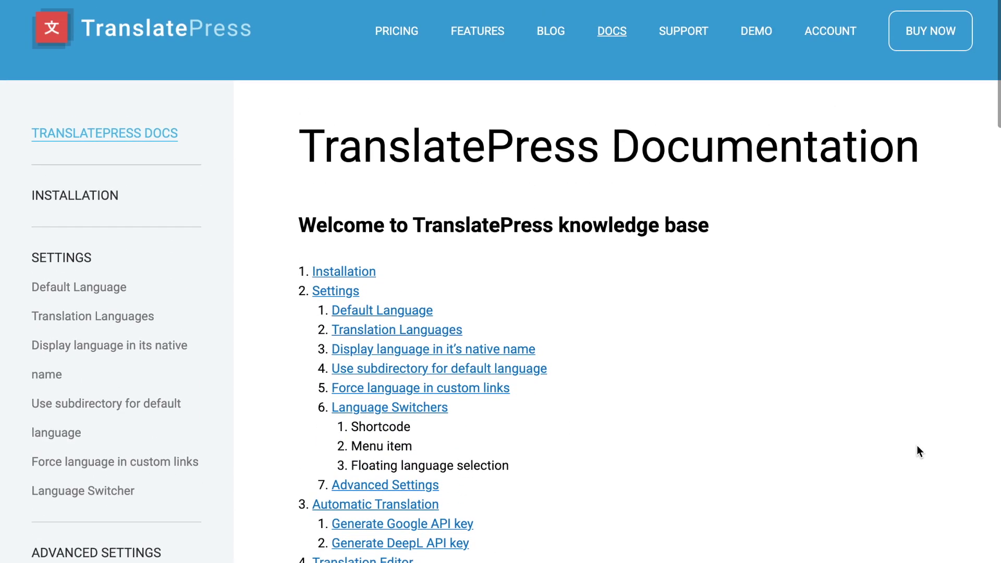